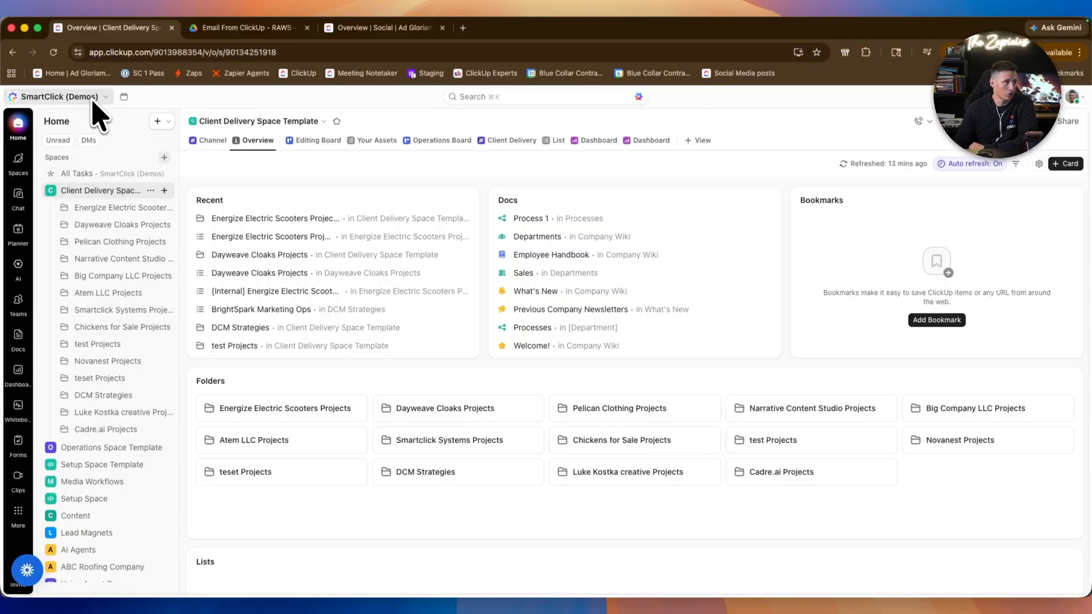
Step: Open the workspace settings and go to the Email Integration page
{"action": "left_click", "coordinate": [104, 105]}
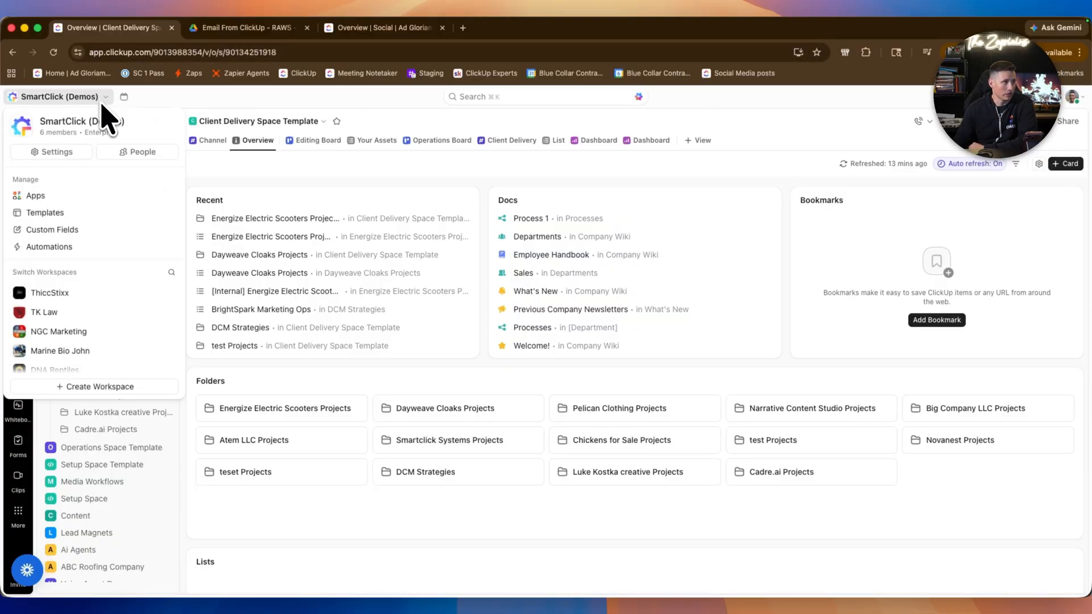
{"action": "left_click", "coordinate": [78, 151]}
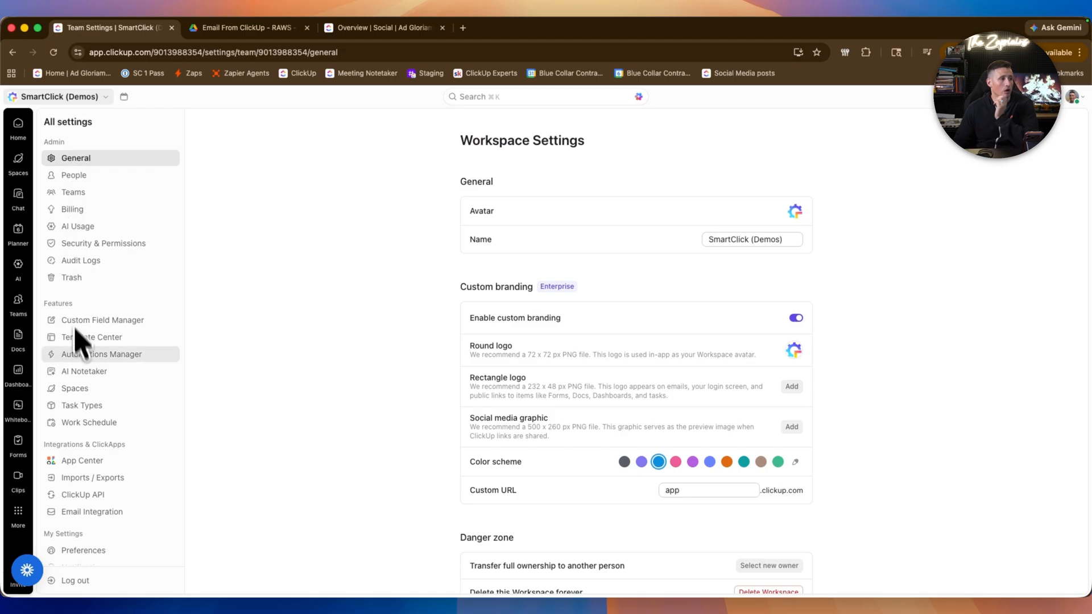
{"action": "scroll", "coordinate": [97, 443], "scroll_direction": "down", "scroll_amount": 1}
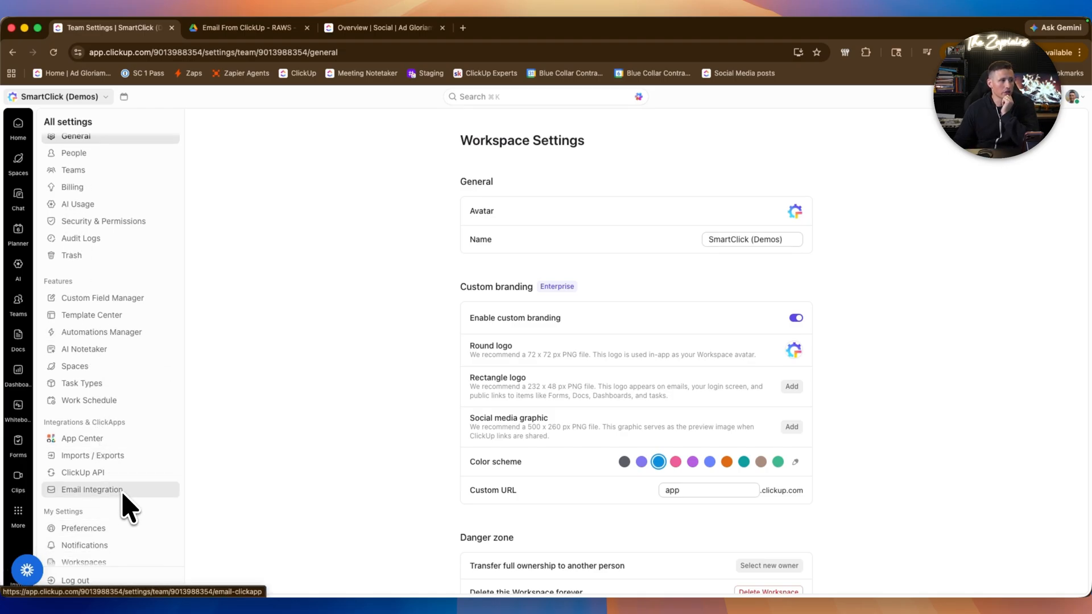
{"action": "left_click", "coordinate": [123, 493]}
{"action": "scroll", "coordinate": [669, 447], "scroll_direction": "down", "scroll_amount": 2}
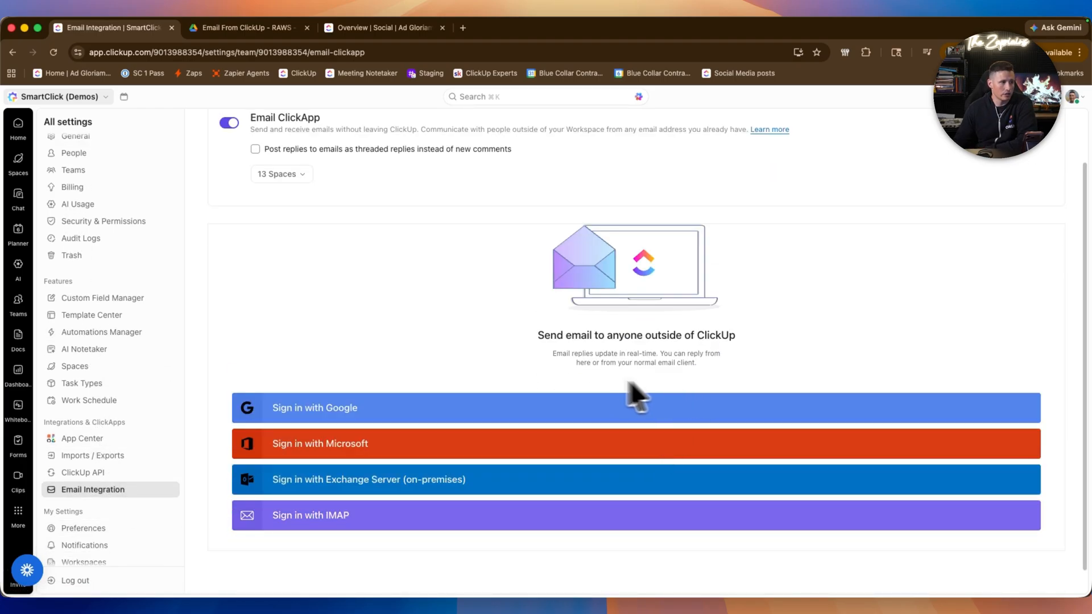
Step: Examine the connected email account's send-as name and the options for who can send from it
{"action": "scroll", "coordinate": [501, 416], "scroll_direction": "up", "scroll_amount": 1}
{"action": "scroll", "coordinate": [492, 401], "scroll_direction": "up", "scroll_amount": 1}
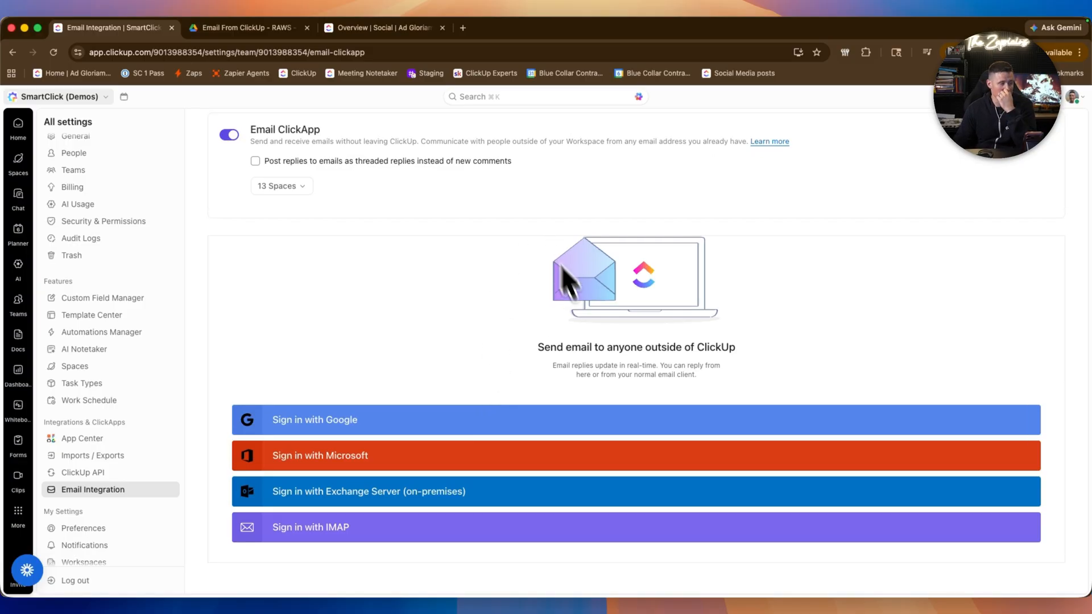
{"action": "left_click", "coordinate": [615, 403]}
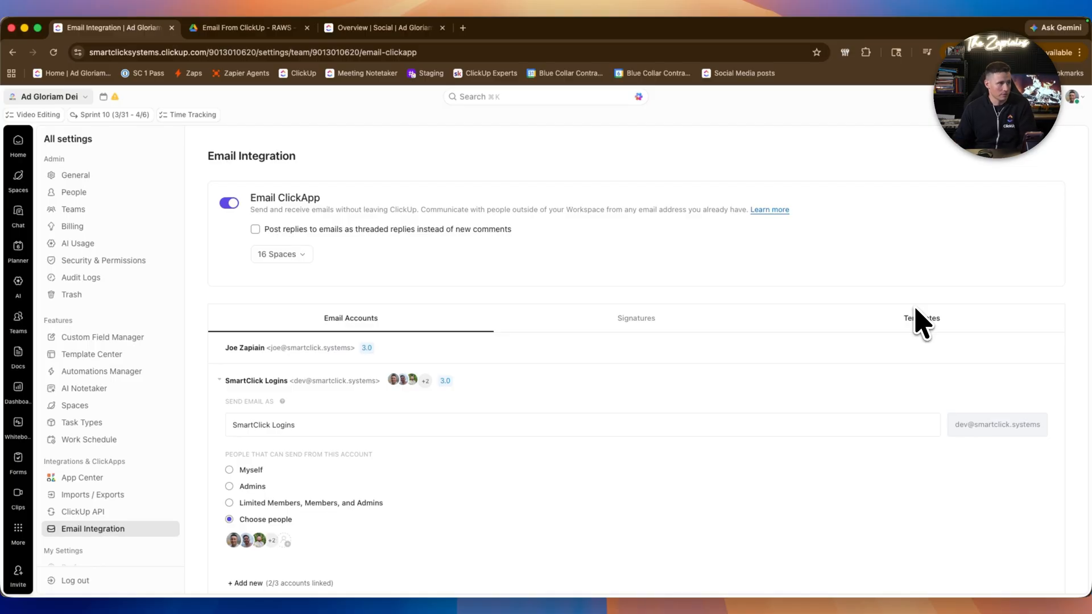
{"action": "scroll", "coordinate": [665, 320], "scroll_direction": "down", "scroll_amount": 1}
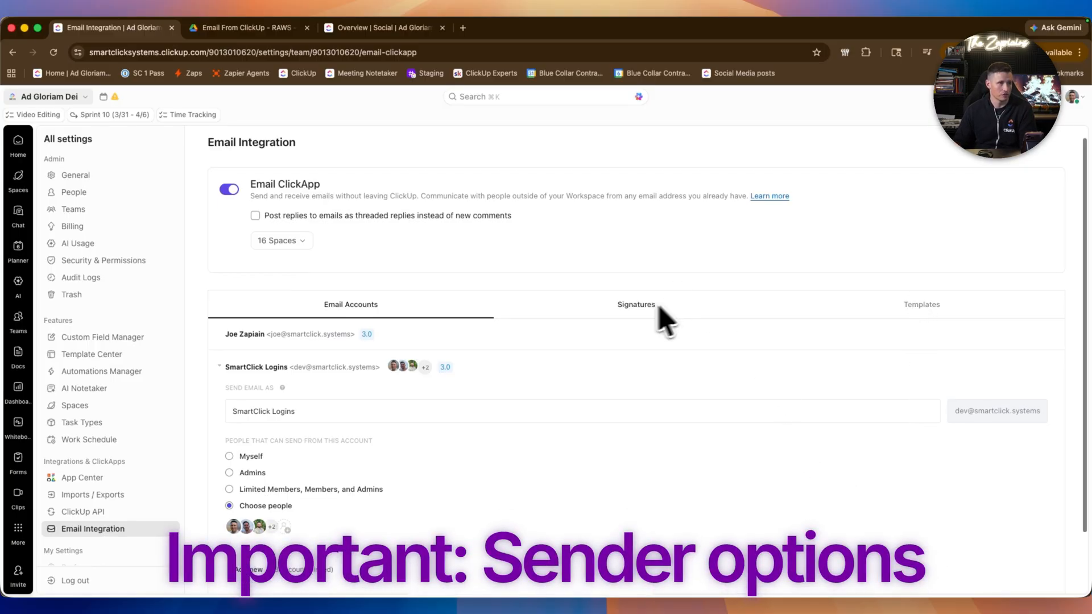
{"action": "triple_click", "coordinate": [265, 410]}
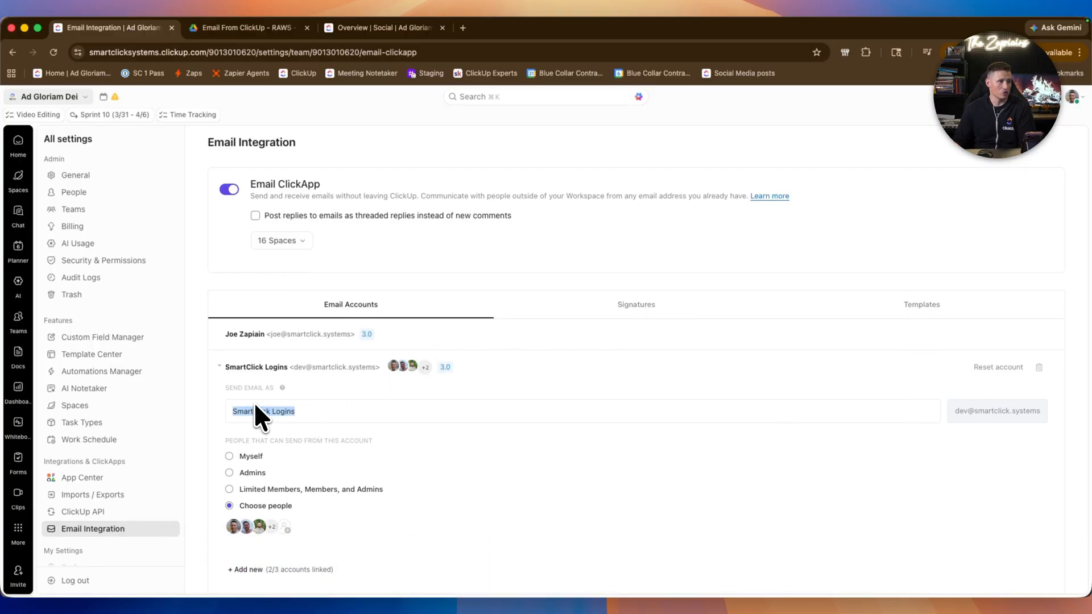
{"action": "key", "text": "Left"}
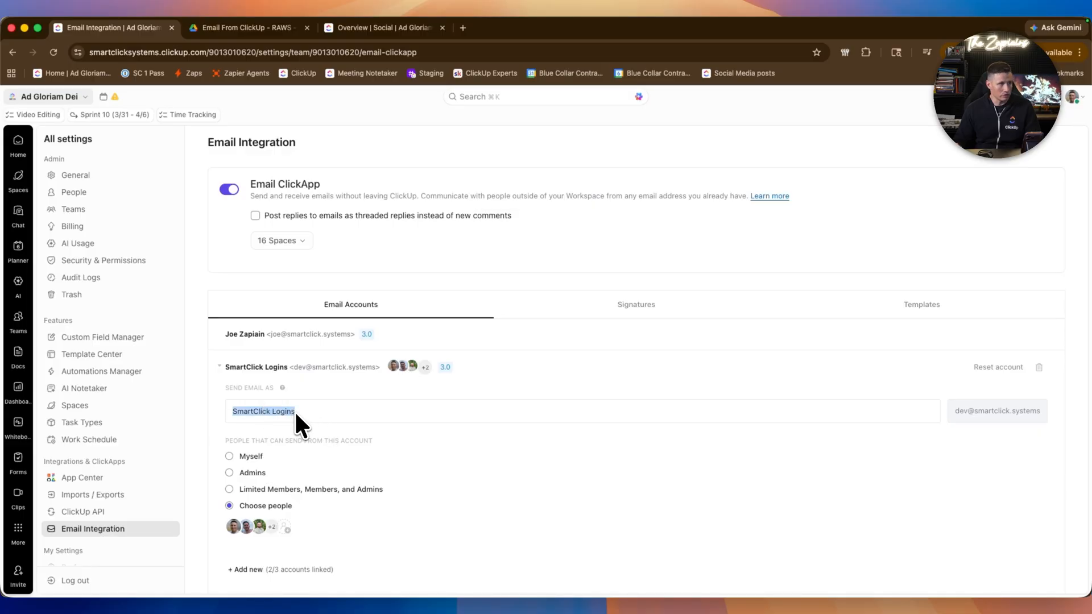
{"action": "left_click_drag", "start_coordinate": [293, 409], "coordinate": [349, 410]}
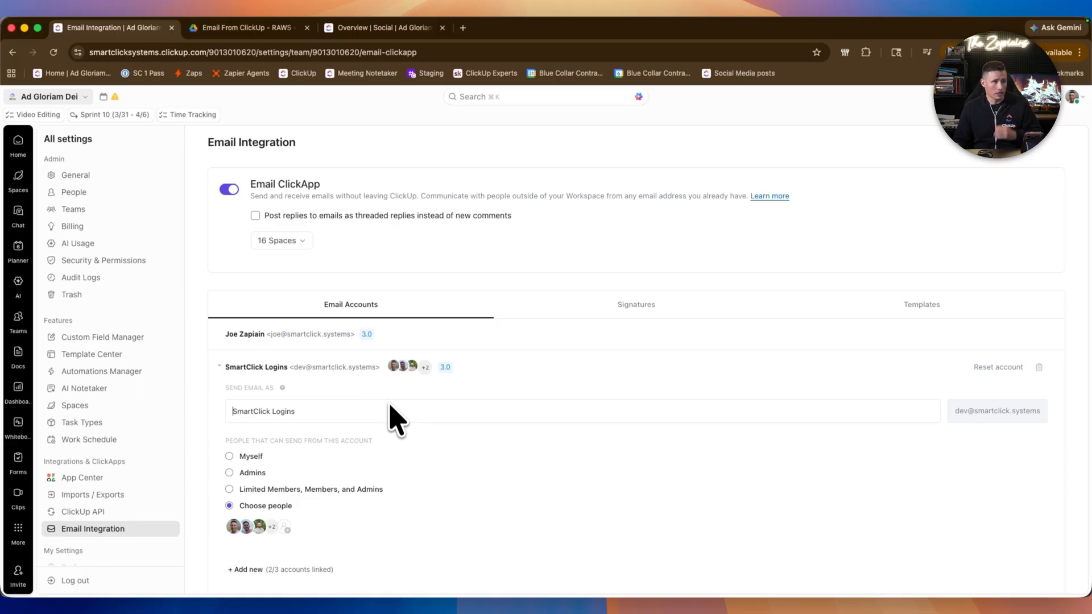
{"action": "scroll", "coordinate": [446, 467], "scroll_direction": "down", "scroll_amount": 2}
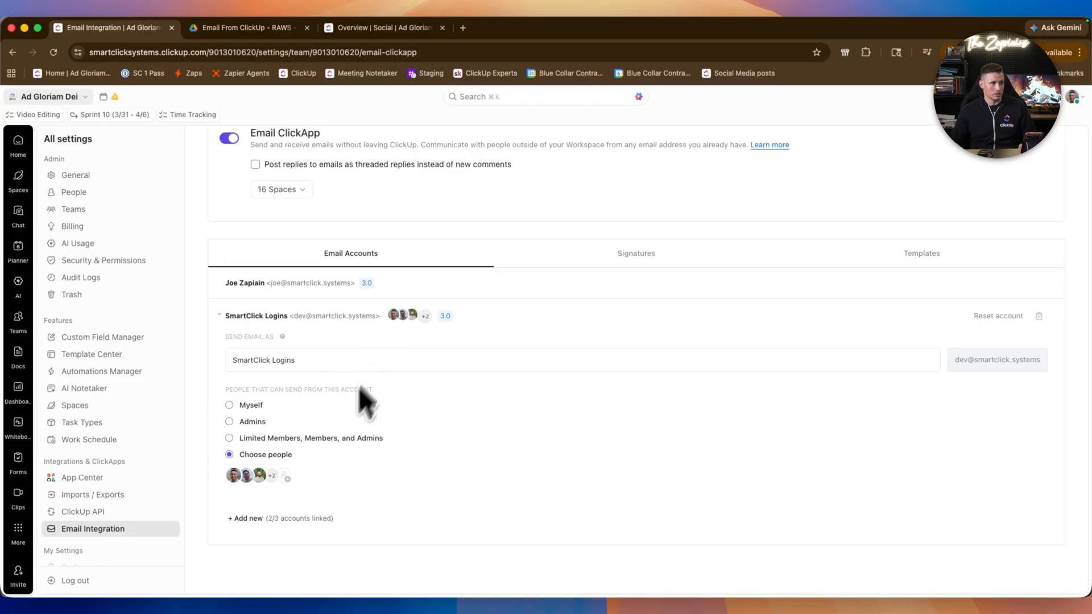
Step: Review the Signatures and Templates sections, then return to the email accounts list
{"action": "left_click", "coordinate": [657, 250]}
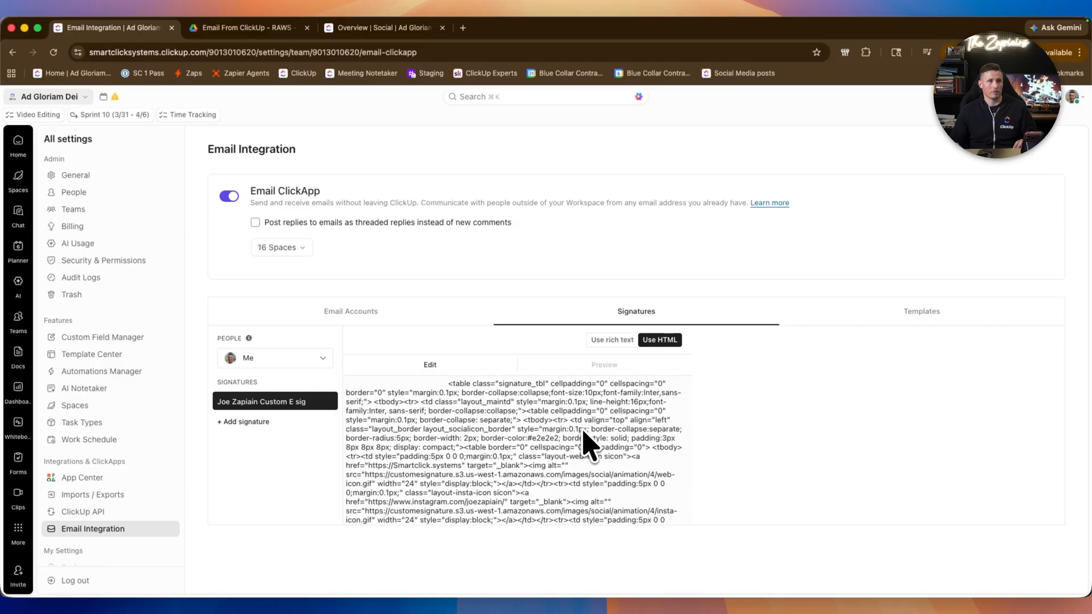
{"action": "left_click", "coordinate": [974, 314]}
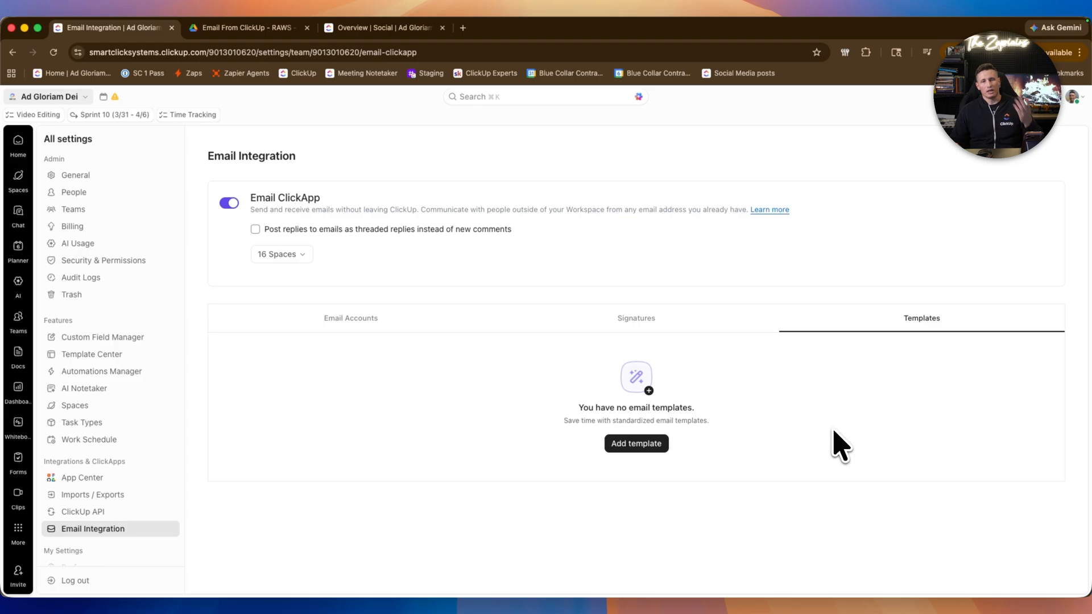
{"action": "left_click", "coordinate": [356, 323]}
{"action": "left_click", "coordinate": [307, 381]}
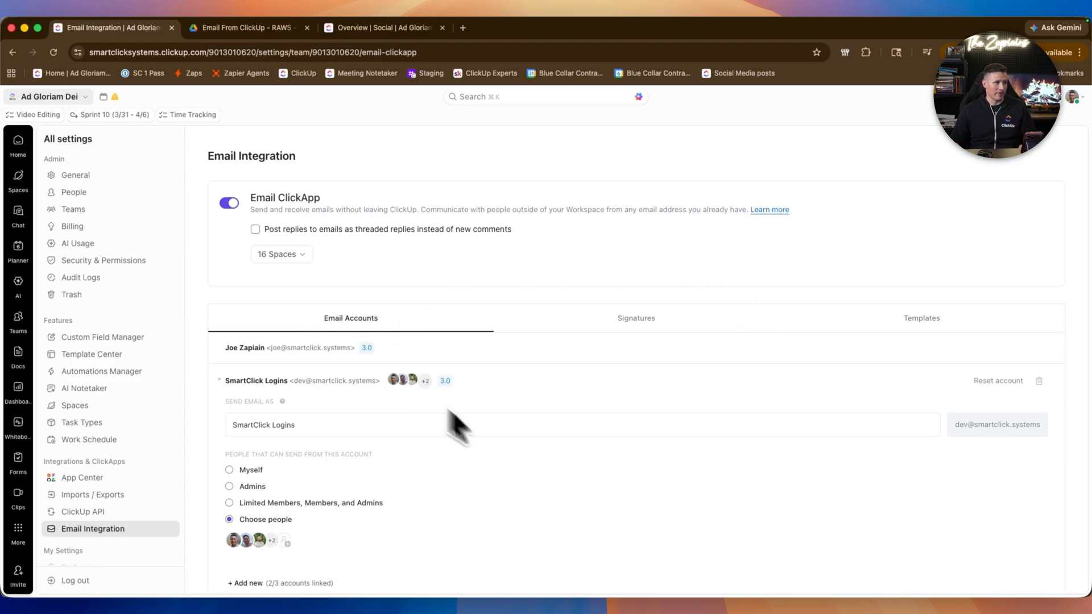
{"action": "scroll", "coordinate": [421, 450], "scroll_direction": "down", "scroll_amount": 3}
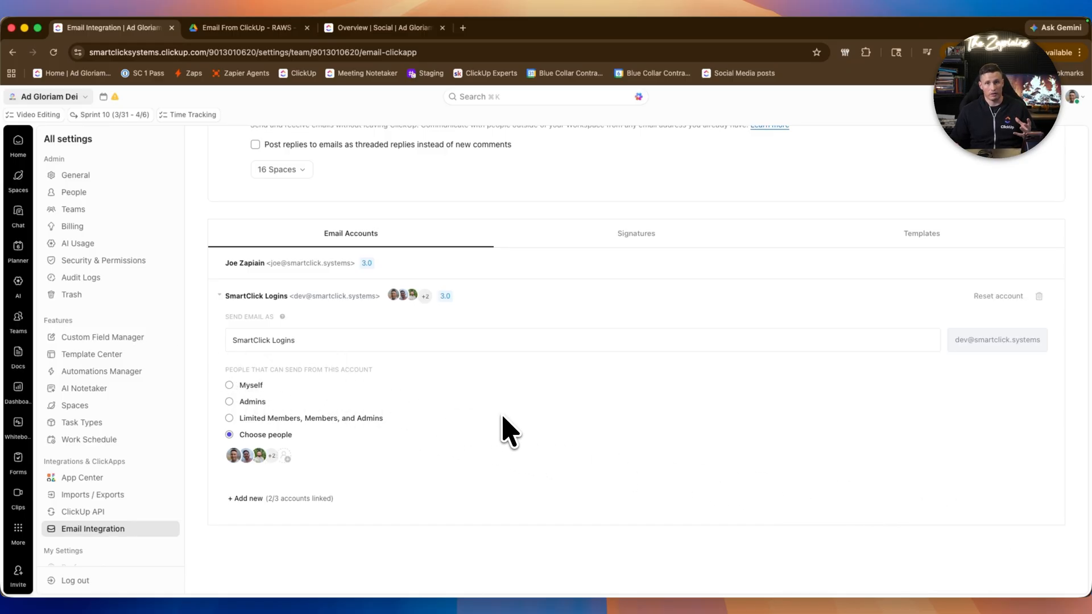
Step: Create a task named Video Project 2 in the Demos space's Video Projects list
{"action": "left_click", "coordinate": [19, 173]}
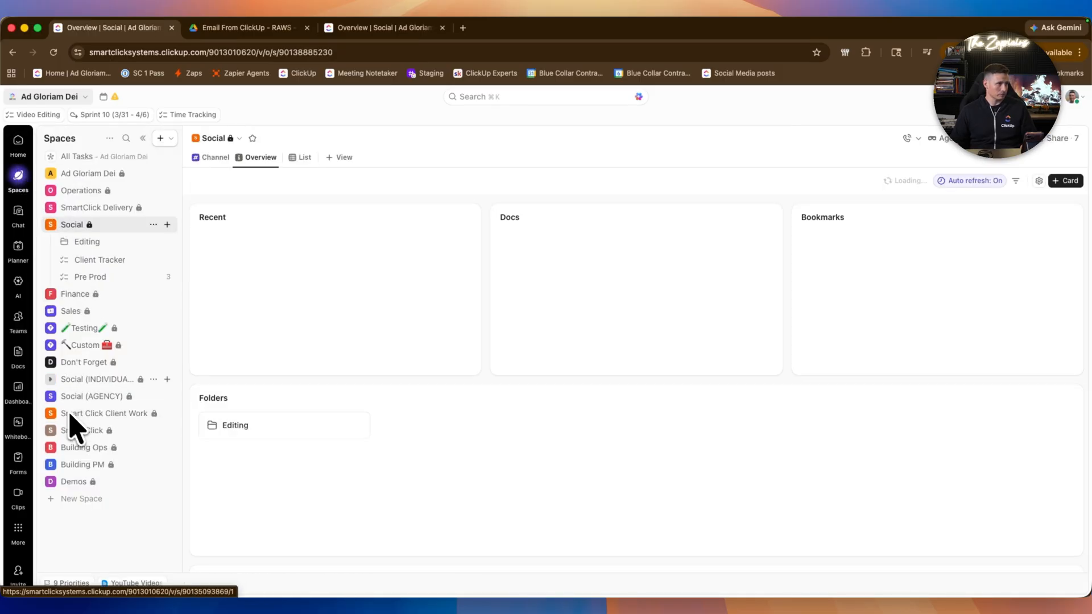
{"action": "left_click", "coordinate": [51, 224]}
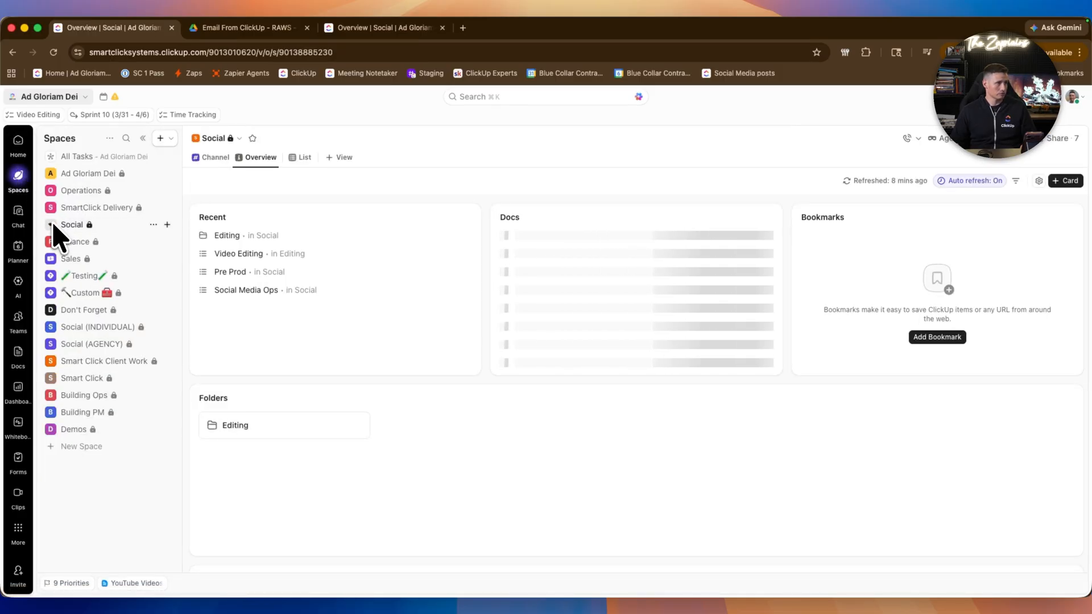
{"action": "left_click", "coordinate": [52, 430]}
{"action": "left_click", "coordinate": [91, 482]}
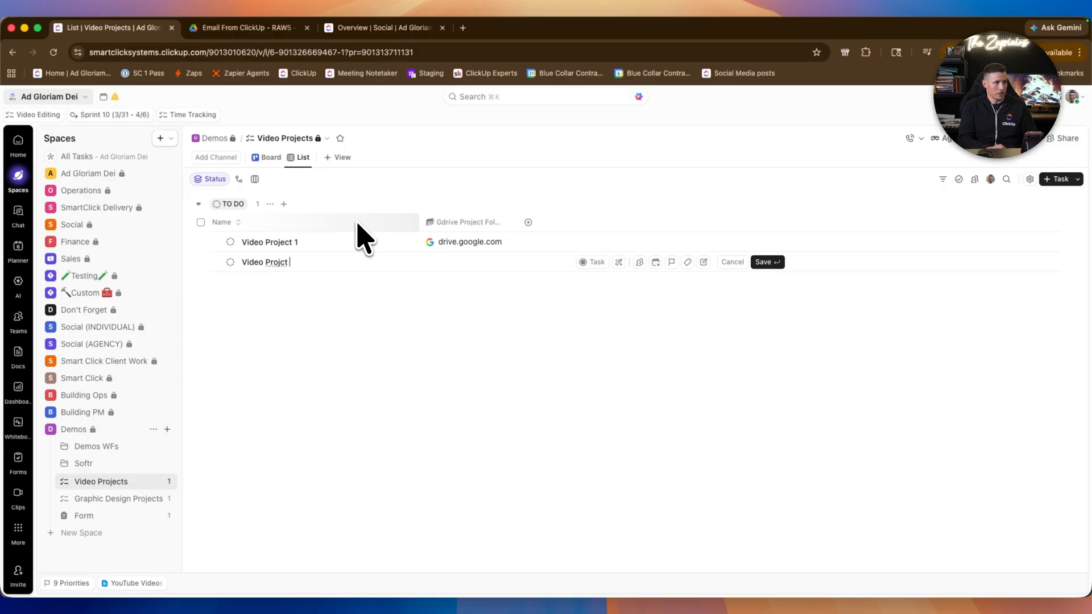
{"action": "key", "text": "BackSpace"}
{"action": "key", "text": "BackSpace"}
{"action": "type", "text": "ect 2"}
{"action": "key", "text": "Return"}
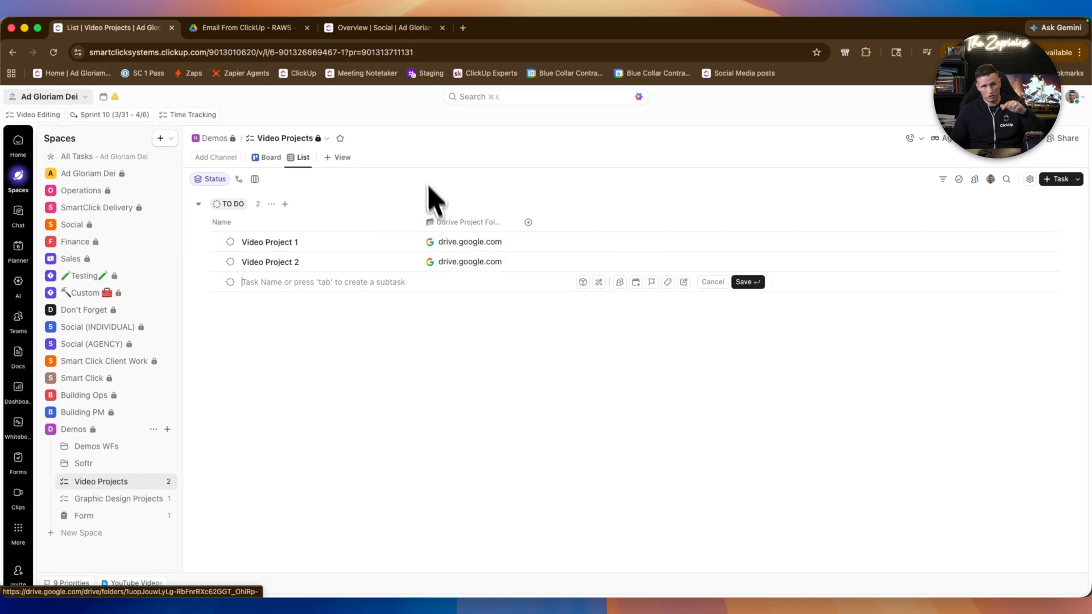
Step: Open Video Project 2 and switch its activity comment box to email mode
{"action": "left_click", "coordinate": [298, 263]}
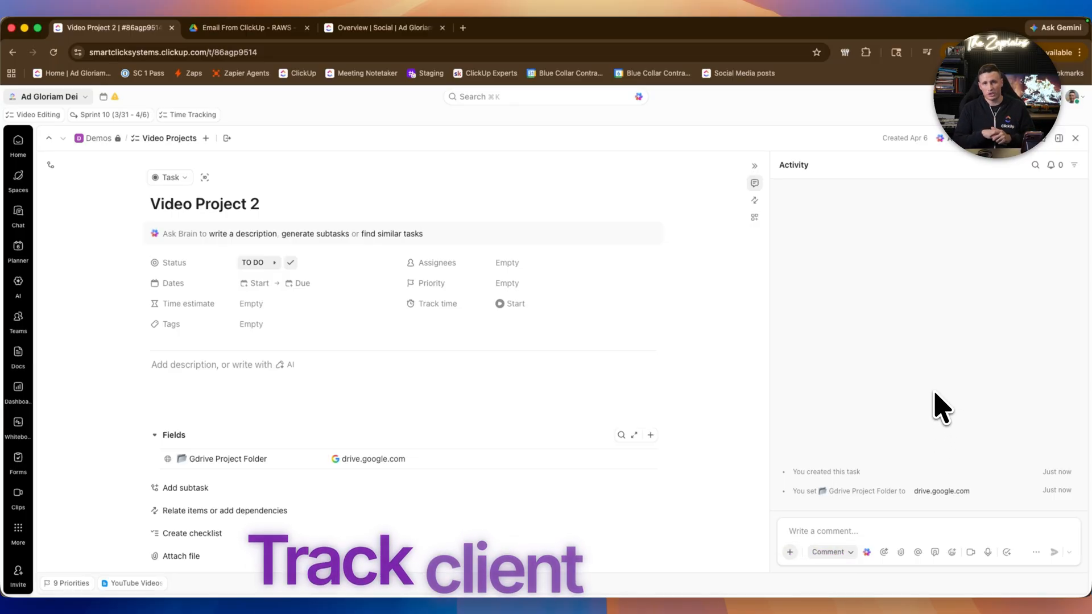
{"action": "left_click", "coordinate": [848, 540]}
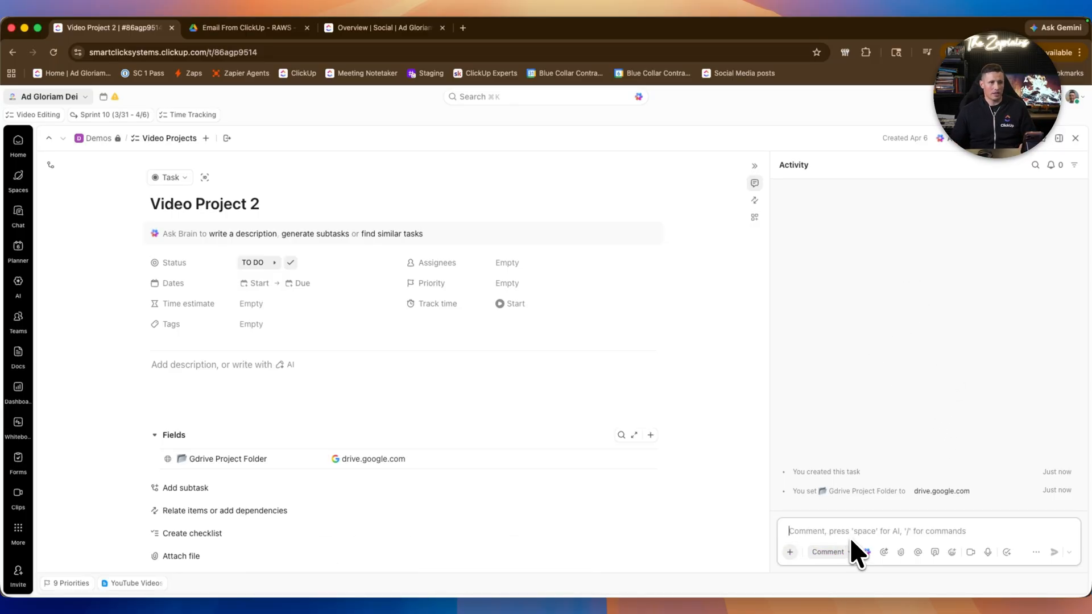
{"action": "scroll", "coordinate": [600, 292], "scroll_direction": "down", "scroll_amount": 1}
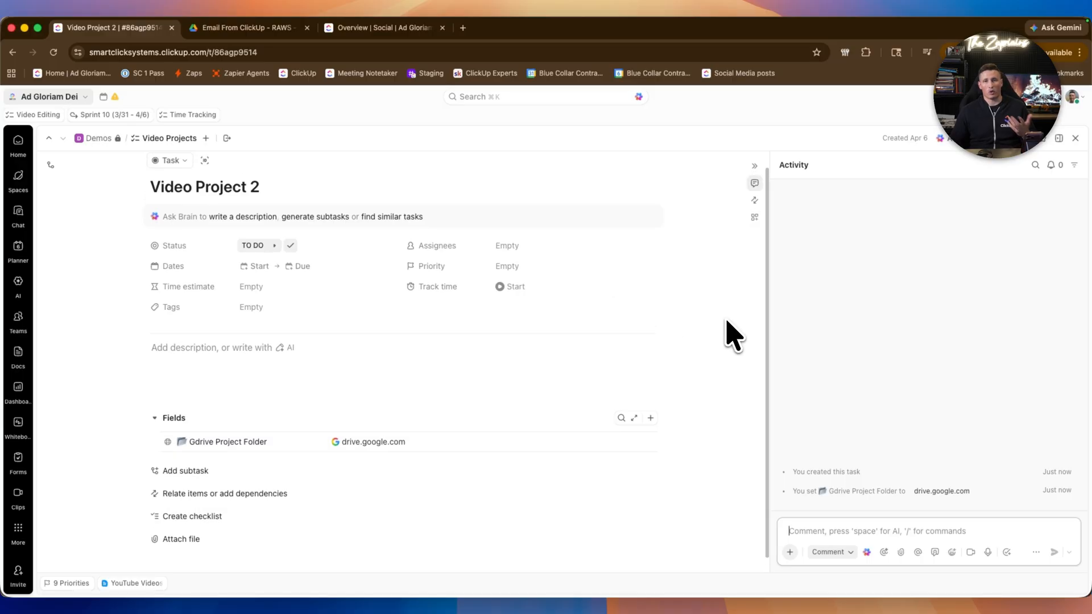
{"action": "left_click", "coordinate": [851, 552]}
{"action": "left_click", "coordinate": [847, 531]}
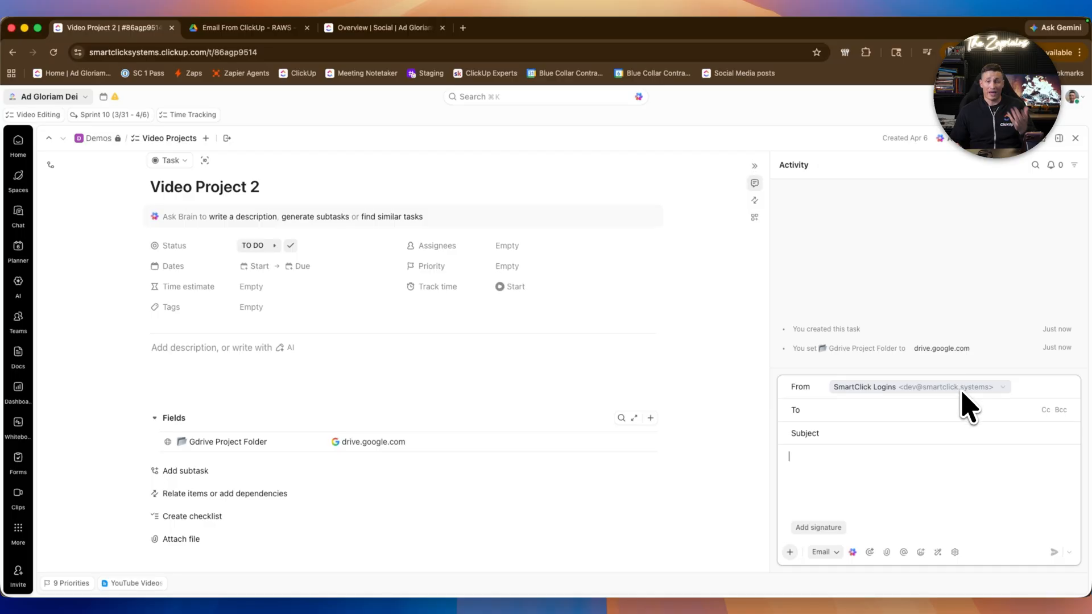
Step: Address the email to the client's e-mail address
{"action": "left_click", "coordinate": [927, 409]}
{"action": "key", "text": "Return"}
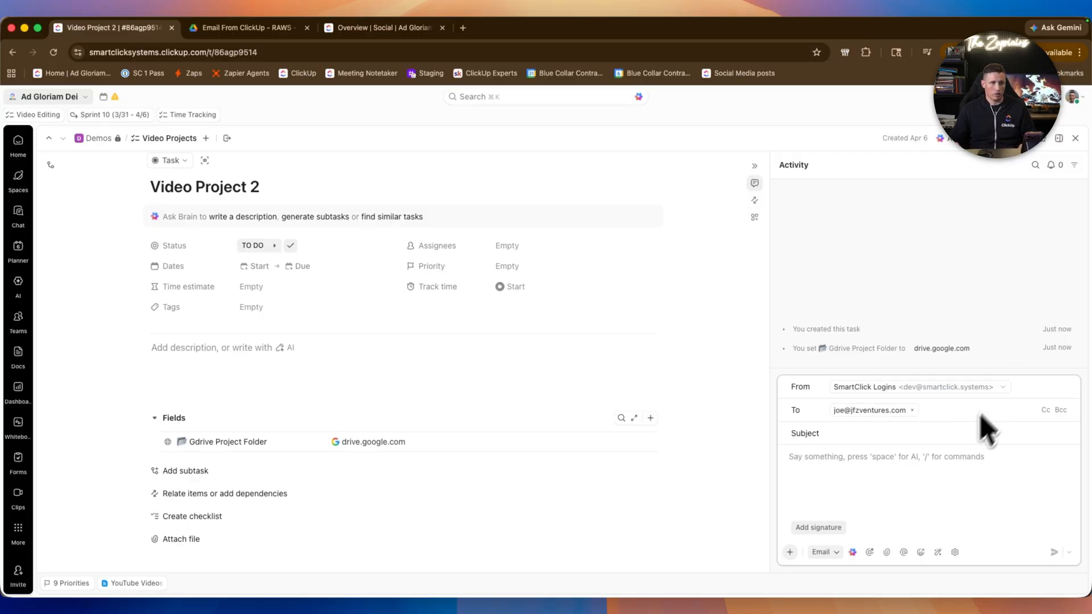
Step: Enter the subject Questions and the message "Hey do you have your brand guidelines ready for us"
{"action": "type", "text": "Questions"}
{"action": "key", "text": "Tab"}
{"action": "type", "text": "Hey do"}
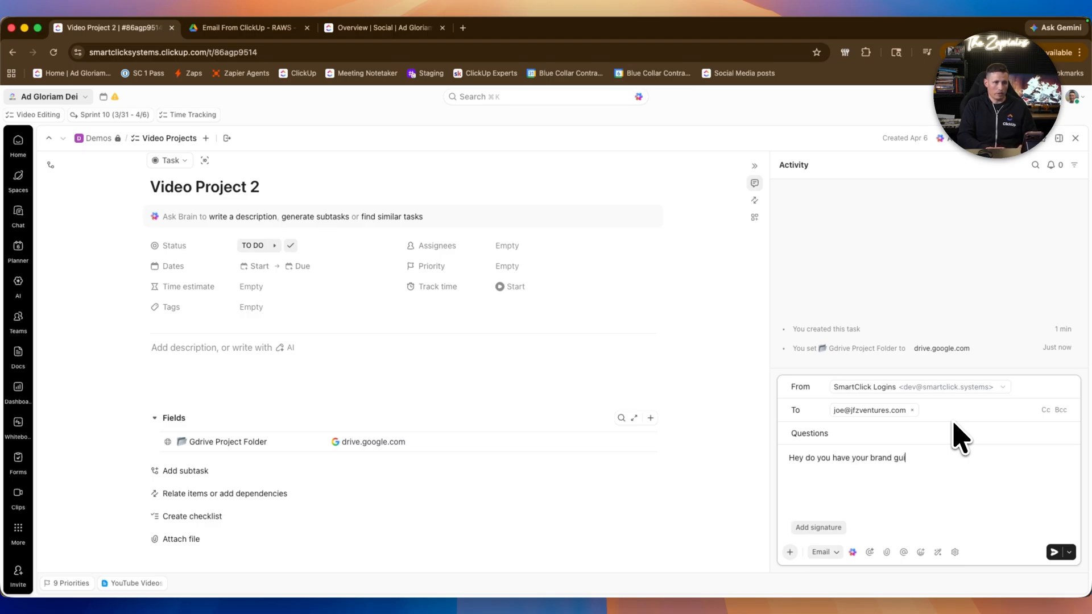
{"action": "key", "text": "BackSpace"}
{"action": "type", "text": "nes ready for us"}
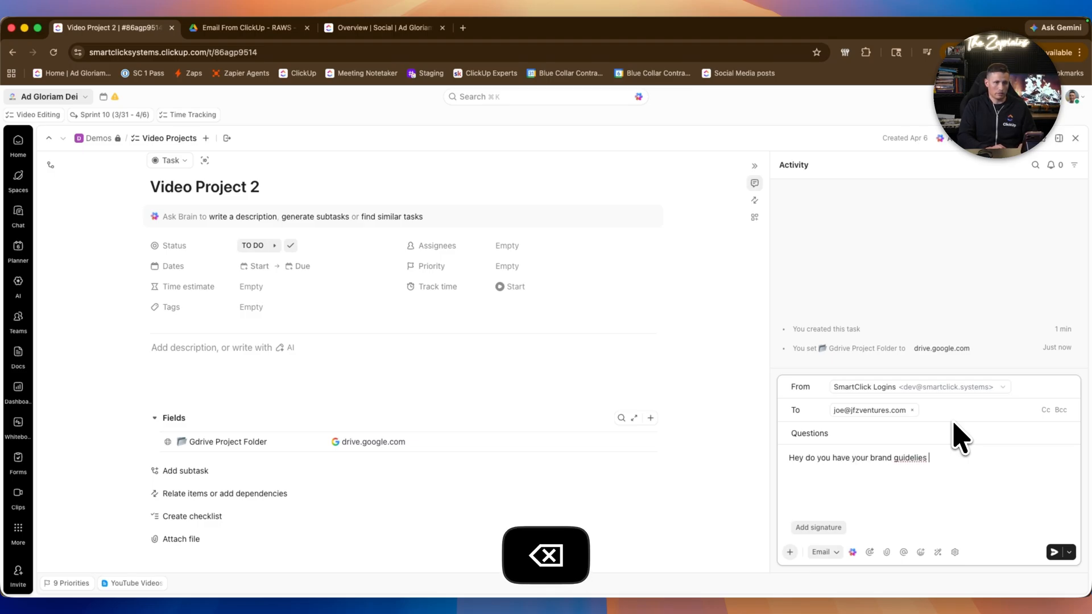
Step: Insert the saved custom email signature and send the email
{"action": "left_click", "coordinate": [819, 527]}
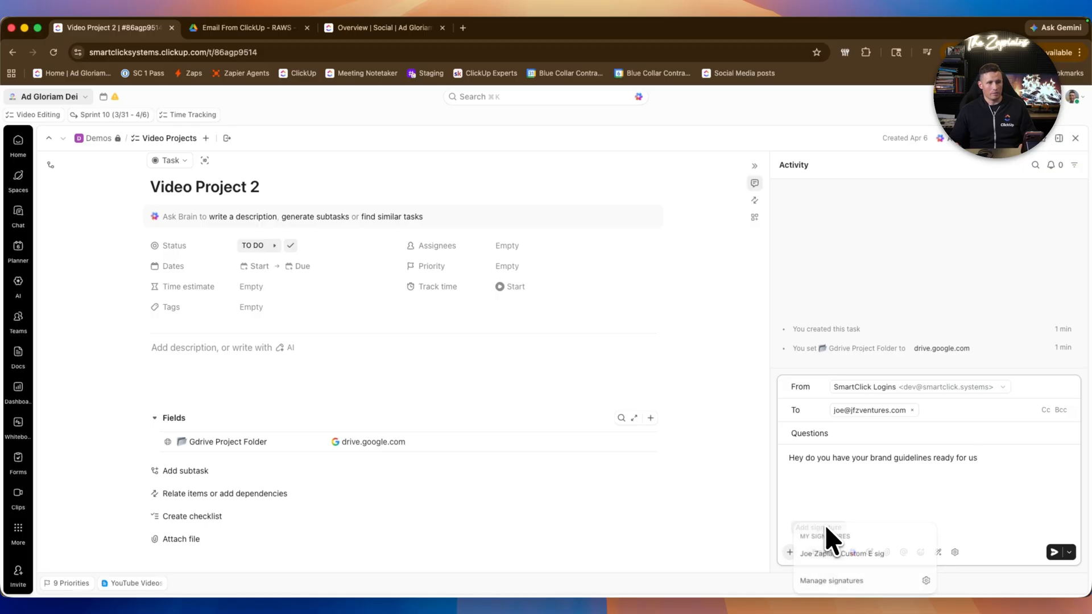
{"action": "left_click", "coordinate": [858, 553]}
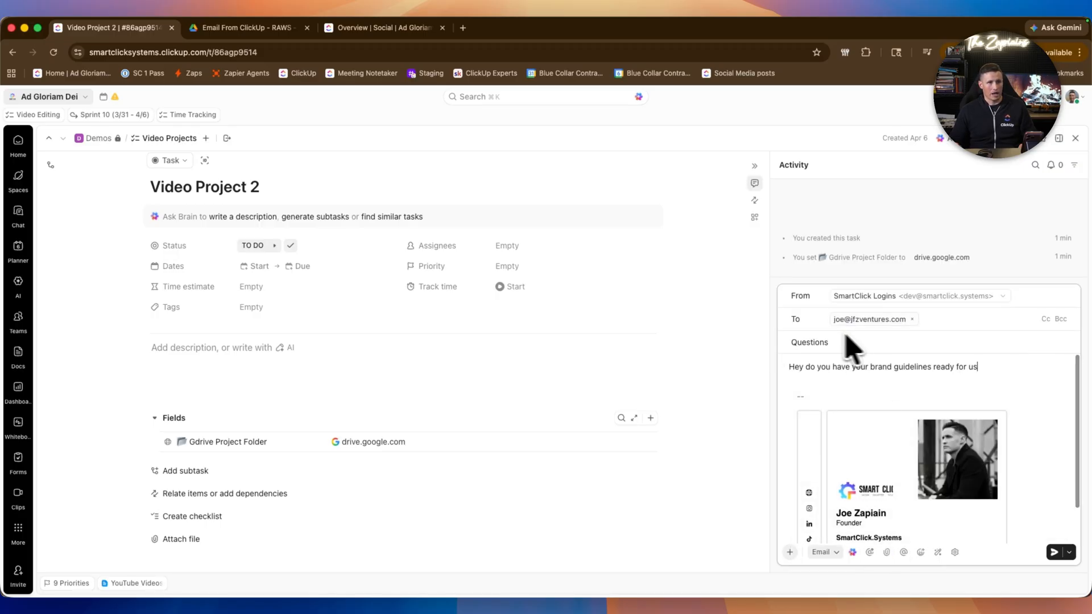
{"action": "left_click", "coordinate": [1056, 551]}
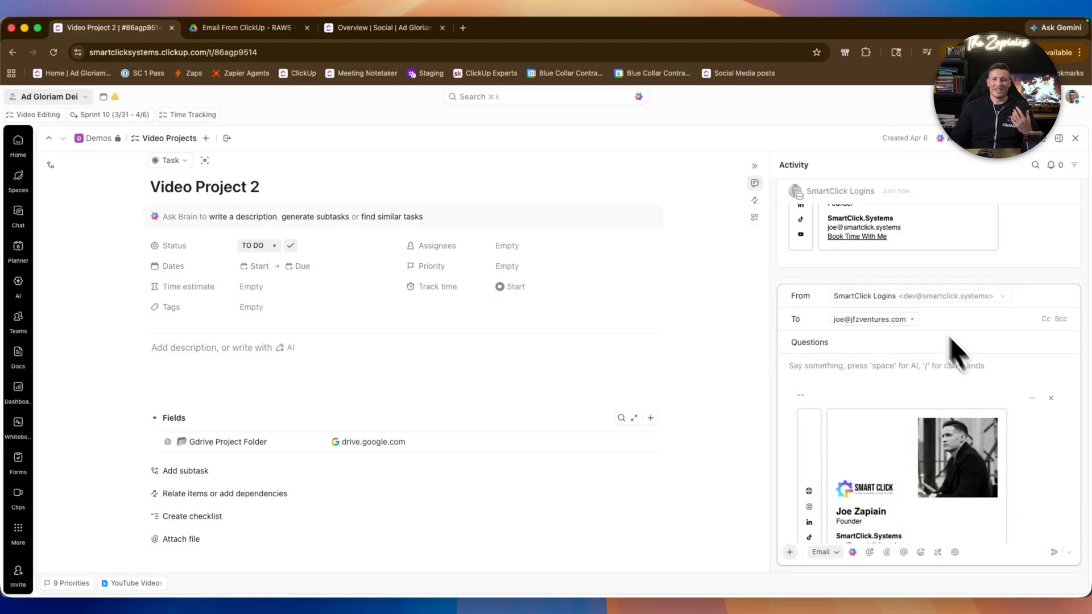